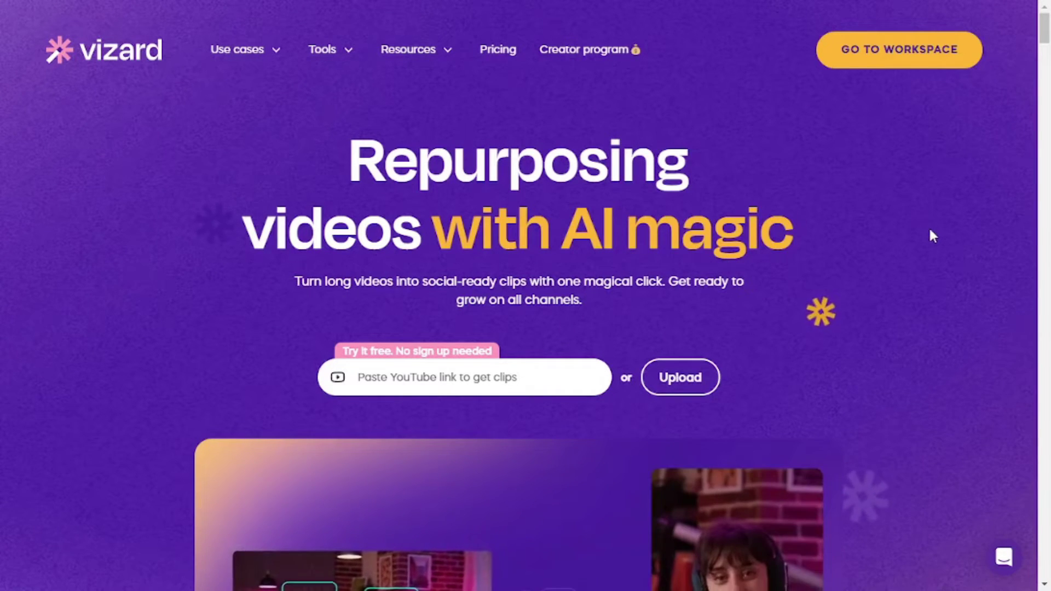
- Scroll down the Vizard homepage to the Interview, News, Coach, Podcast and Course example clips
scroll(934, 235, "down", 15)
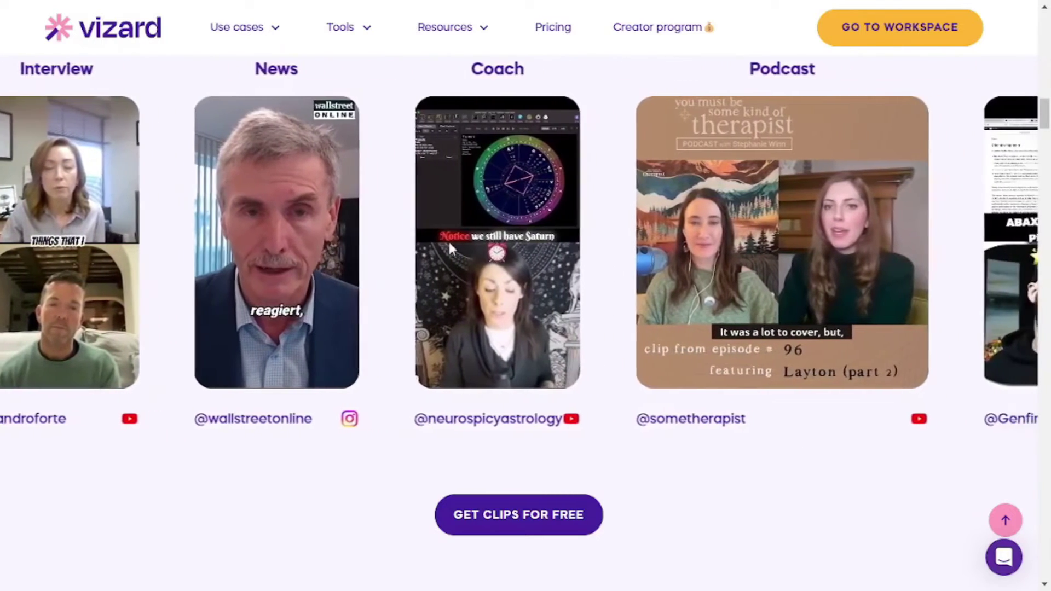
mouse_move(259, 33)
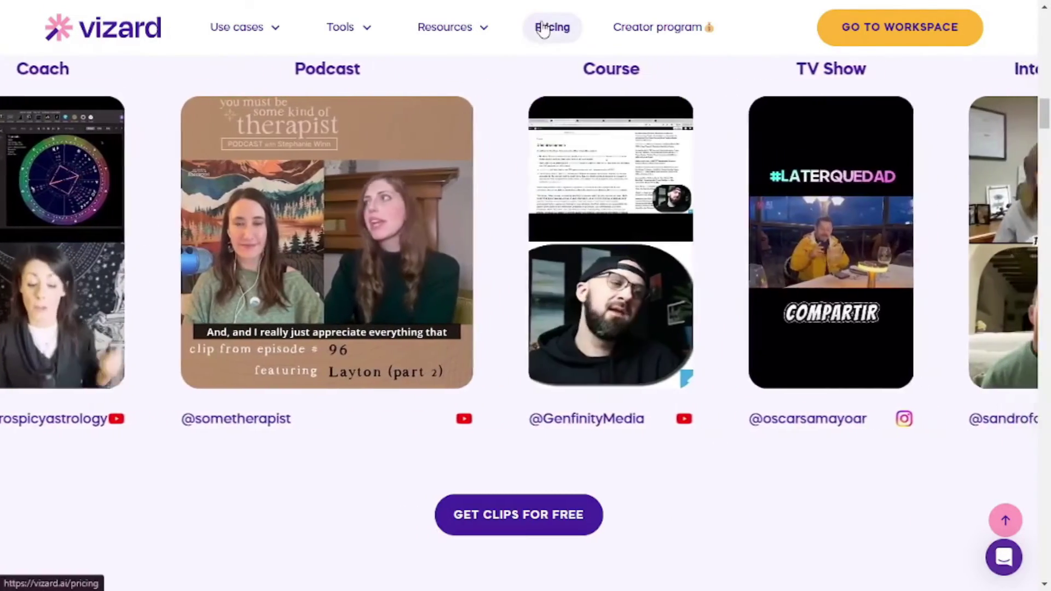
- Compare the Free ($0), Creator ($10.67/mo) and Pro ($32/mo) yearly plans on Vizard's pricing page
left_click(545, 27)
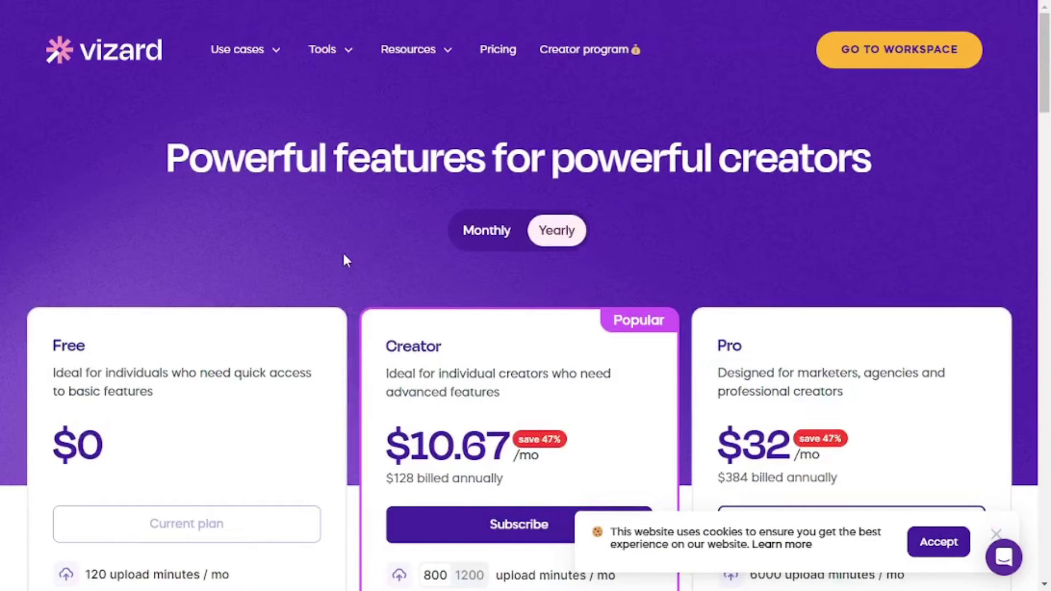
scroll(345, 257, "down", 4)
scroll(357, 268, "up", 2)
scroll(312, 294, "down", 2)
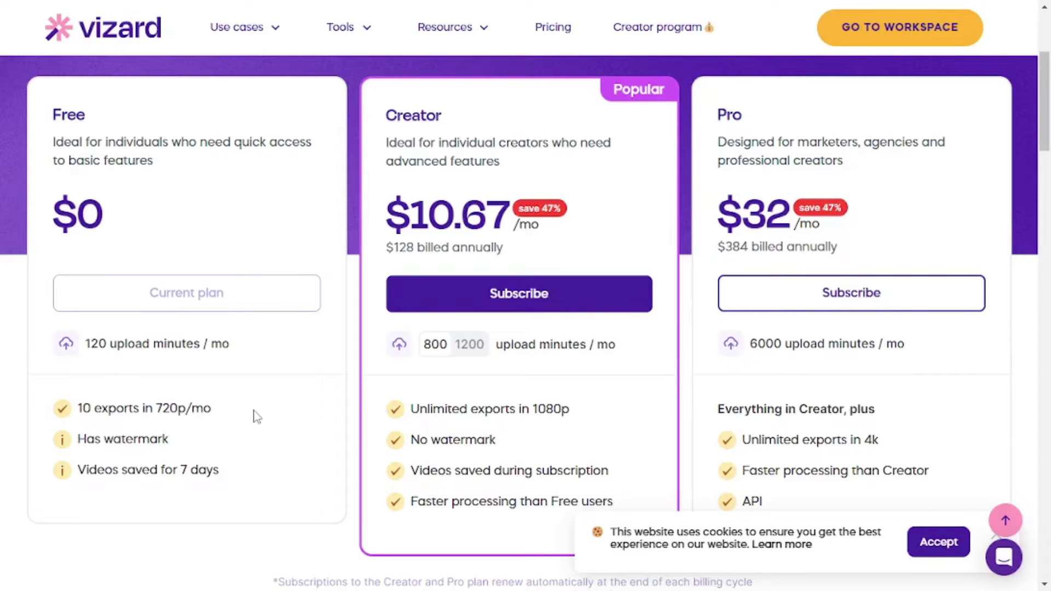
scroll(253, 416, "up", 4)
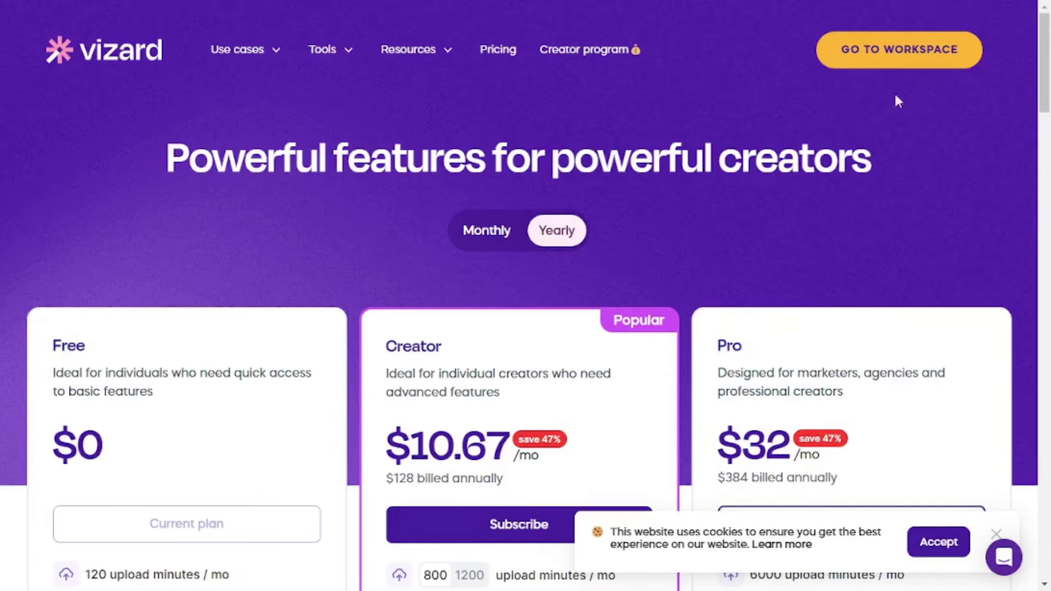
- Go to the Vizard workspace and start a new project from a video link
left_click(945, 62)
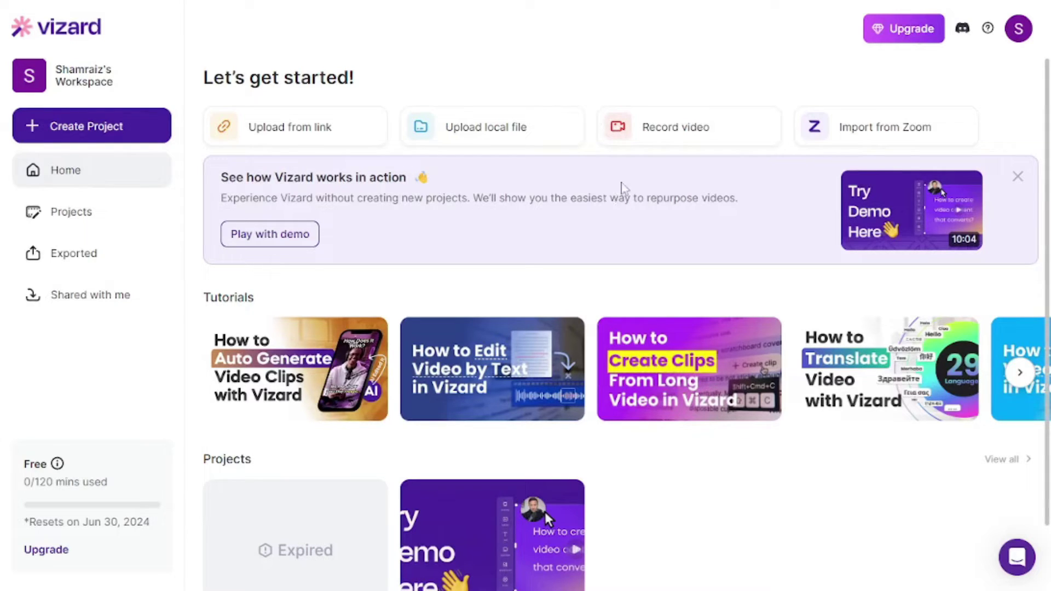
left_click(348, 137)
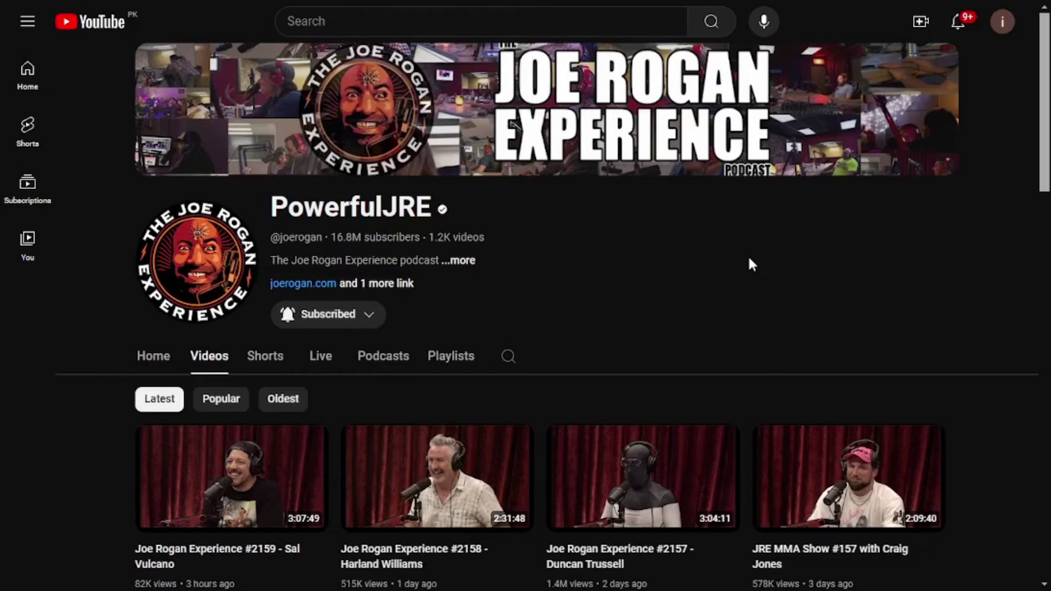
- Copy the share link of Joe Rogan Experience #2159 - Sal Vulcano from the PowerfulJRE channel
scroll(749, 259, "down", 1)
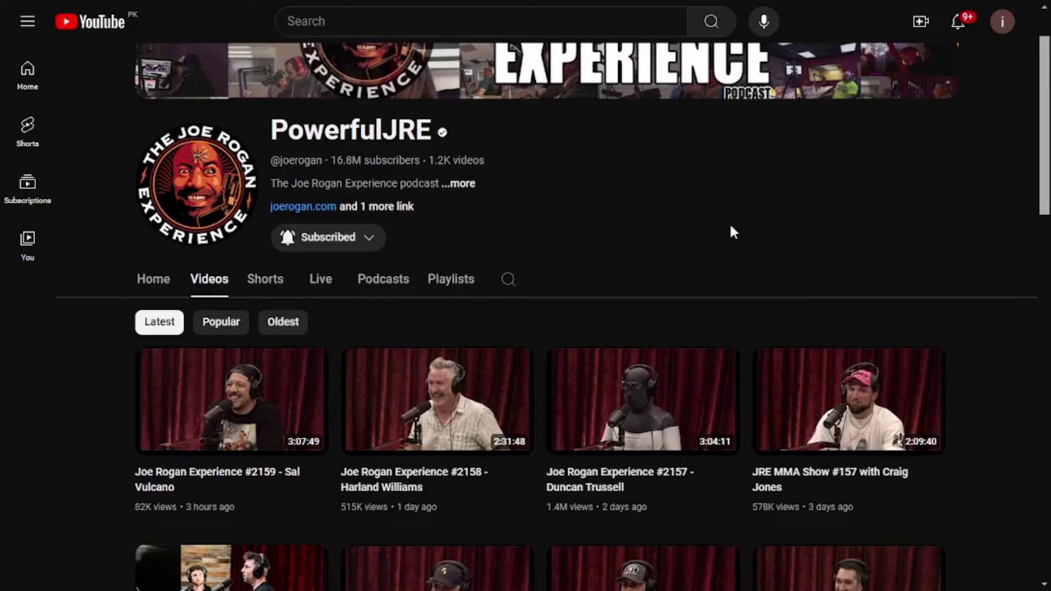
scroll(652, 283, "down", 2)
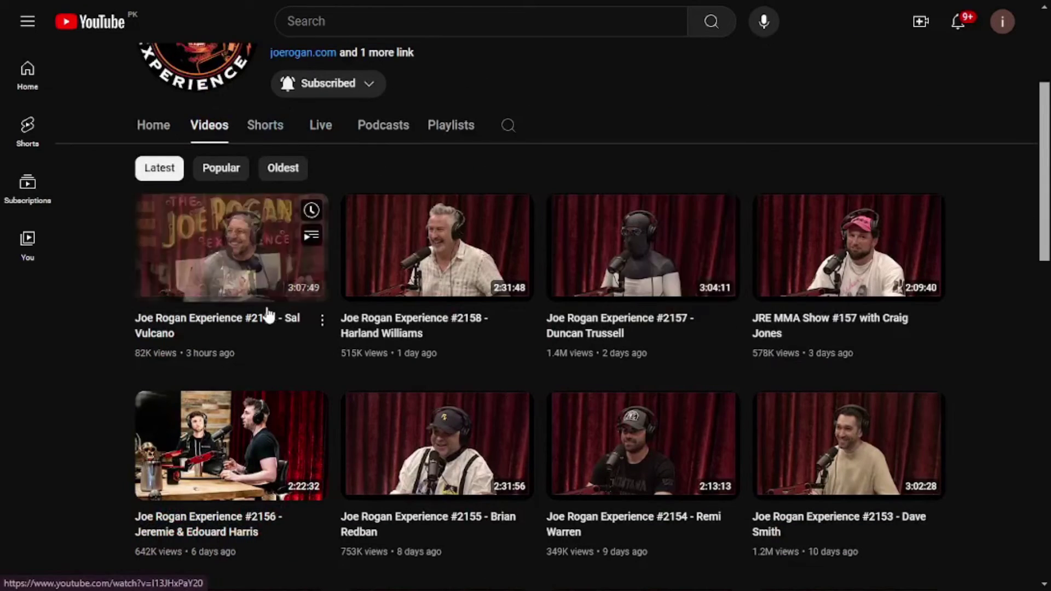
left_click(234, 335)
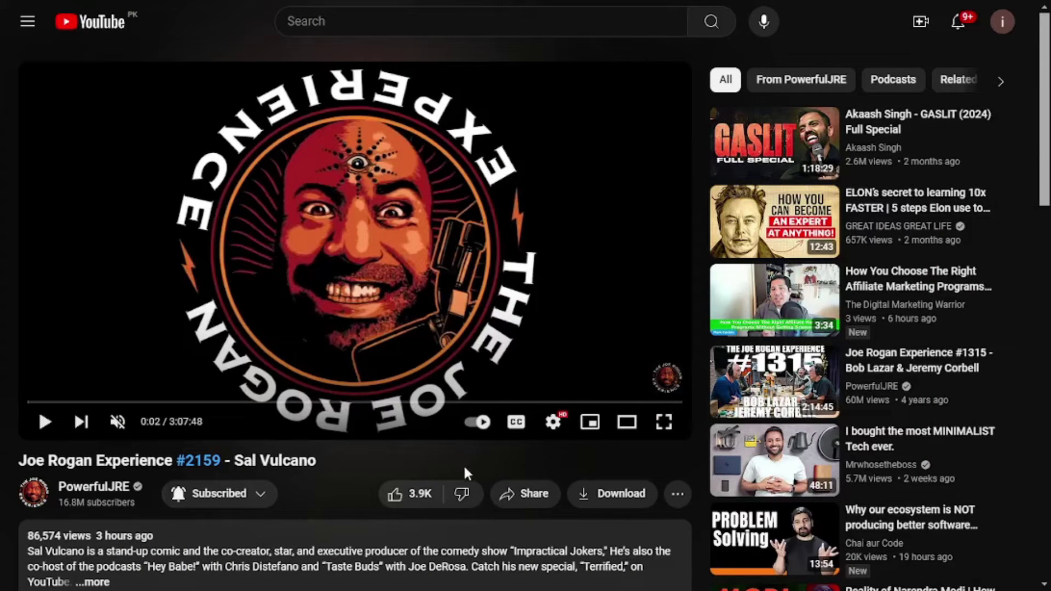
left_click(515, 493)
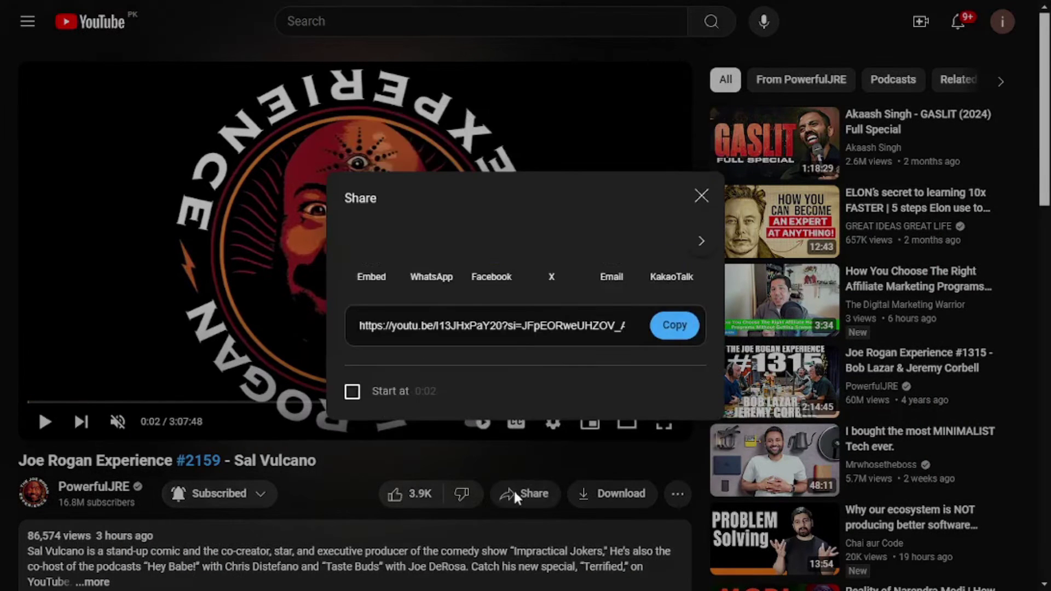
left_click(675, 326)
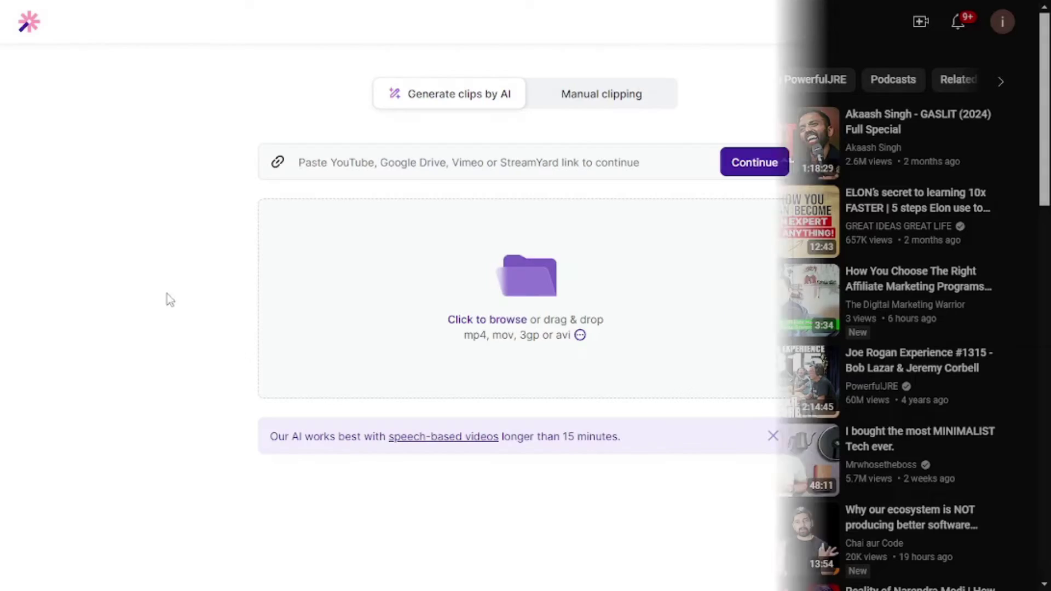
- Paste the copied YouTube episode link into Vizard's video link field
left_click(420, 172)
key("ctrl+v")
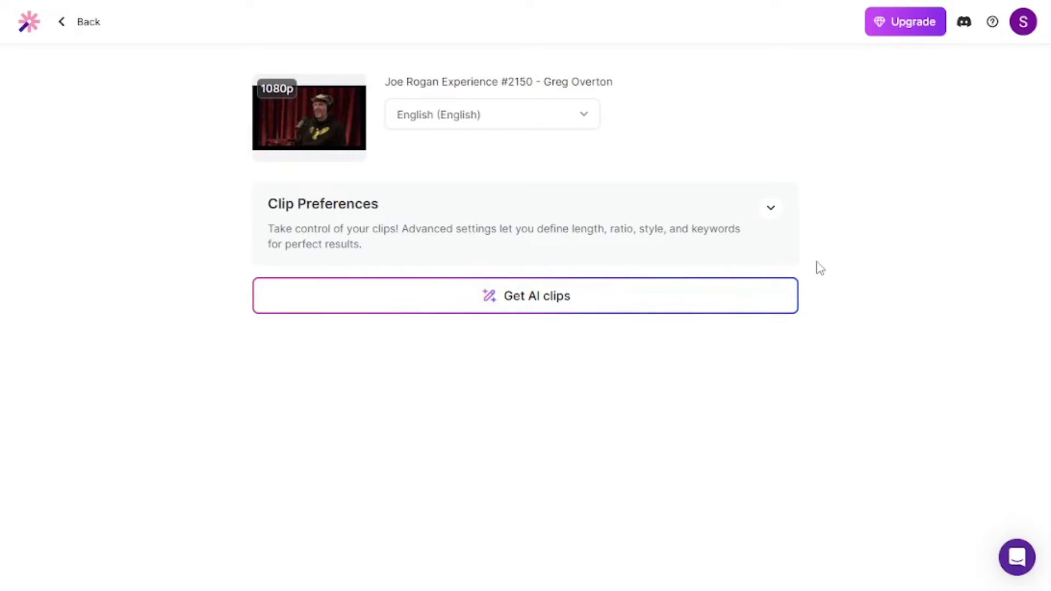
- Set the preferred clip length to 60s-90s and keep only the 9:16 aspect ratio
left_click(771, 208)
scroll(623, 346, "down", 1)
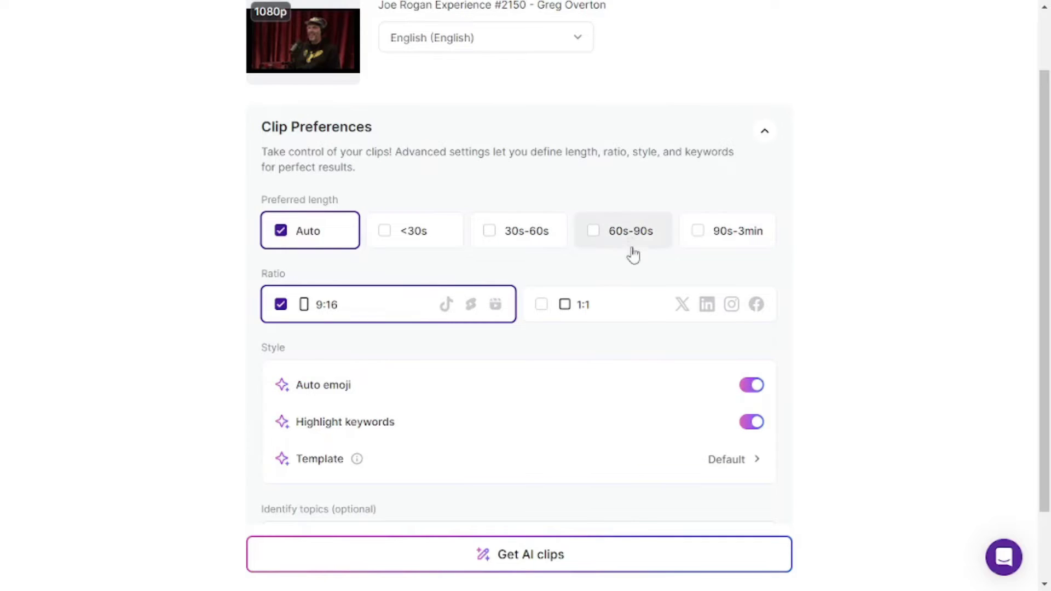
left_click(596, 240)
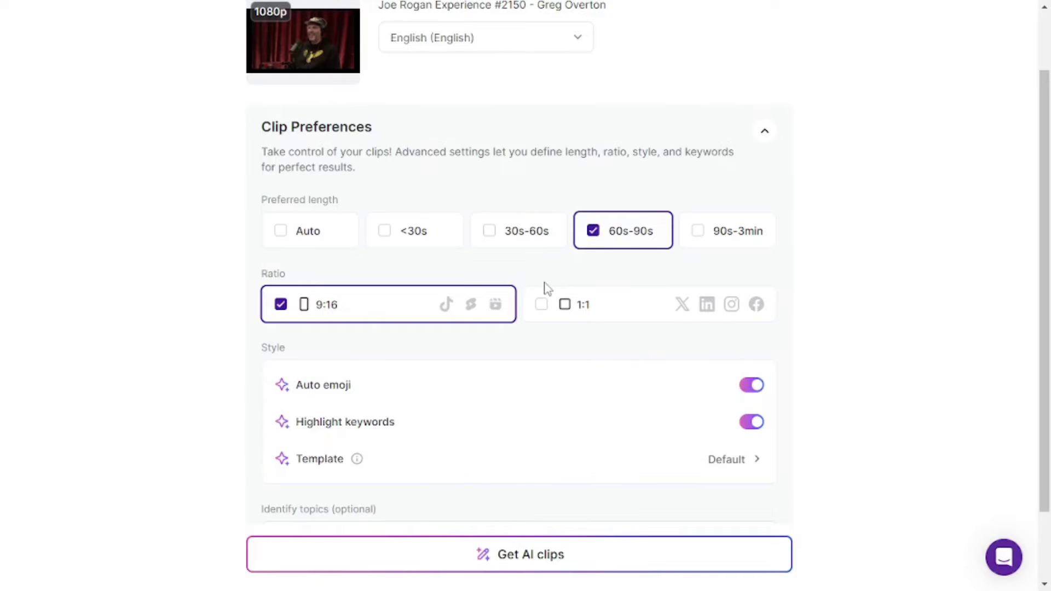
left_click(542, 305)
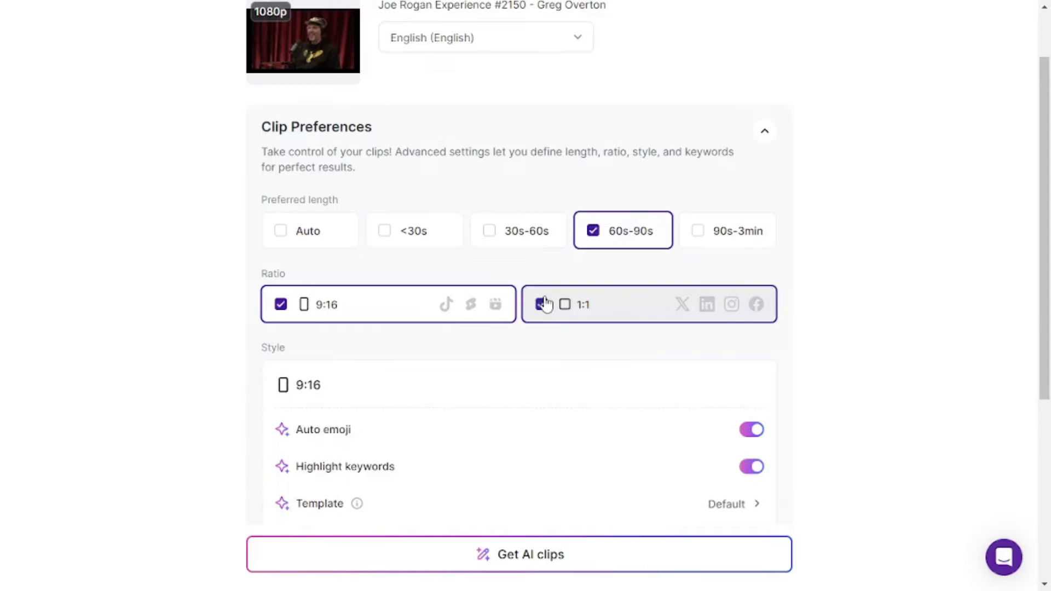
left_click(542, 305)
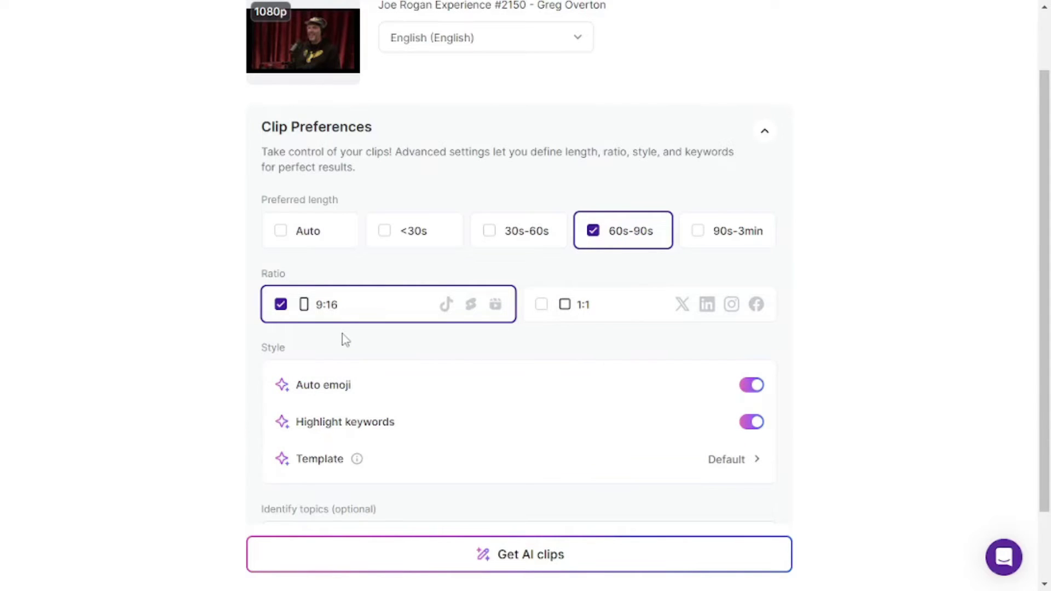
scroll(340, 334, "down", 1)
mouse_move(385, 315)
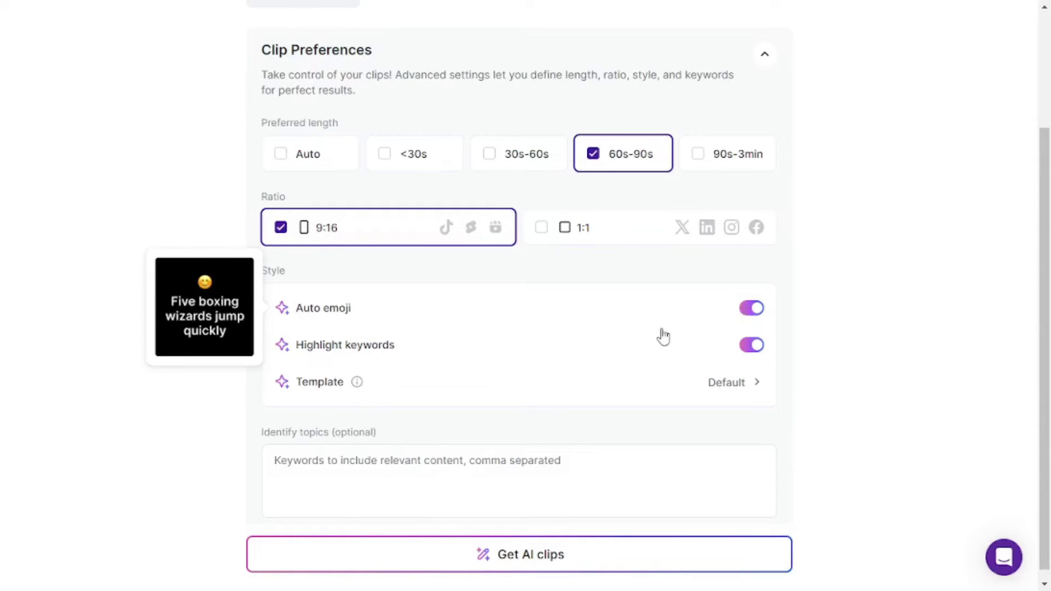
left_click(754, 384)
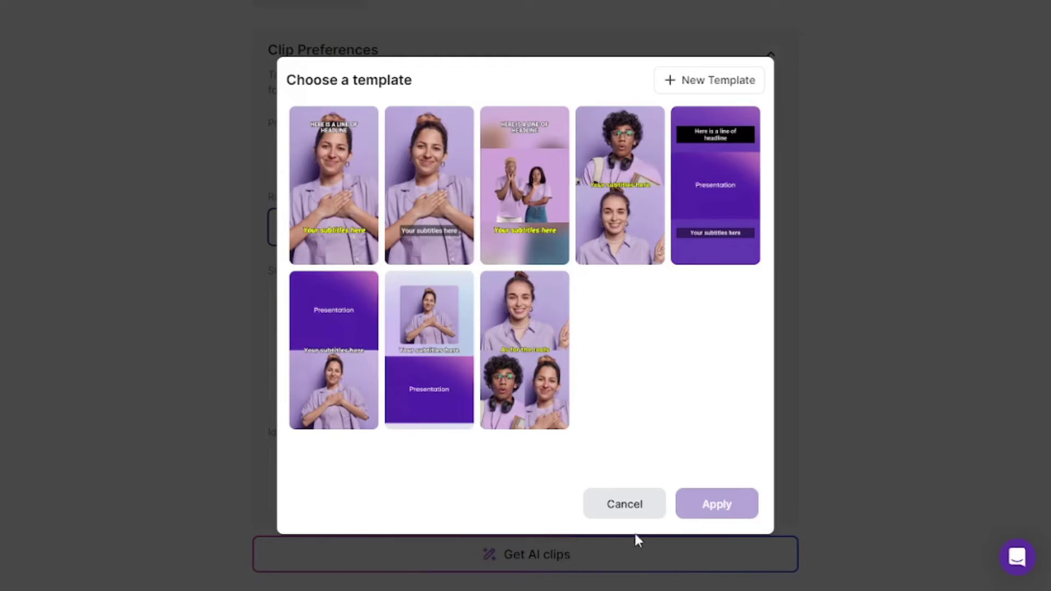
left_click(625, 504)
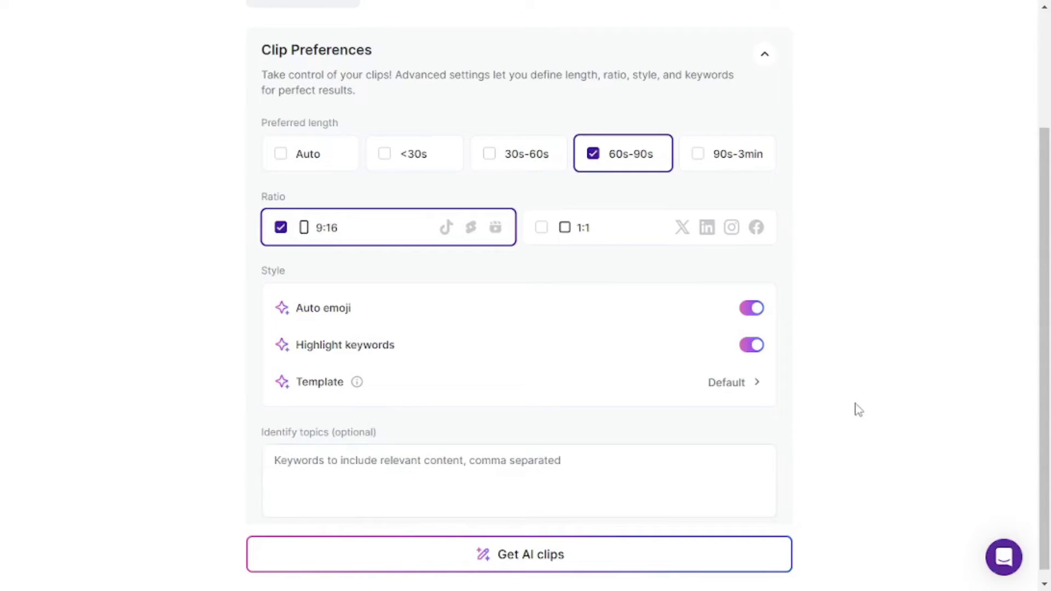
- Collapse the clip preferences and generate AI clips from the Joe Rogan episode
scroll(870, 383, "down", 1)
left_click(497, 473)
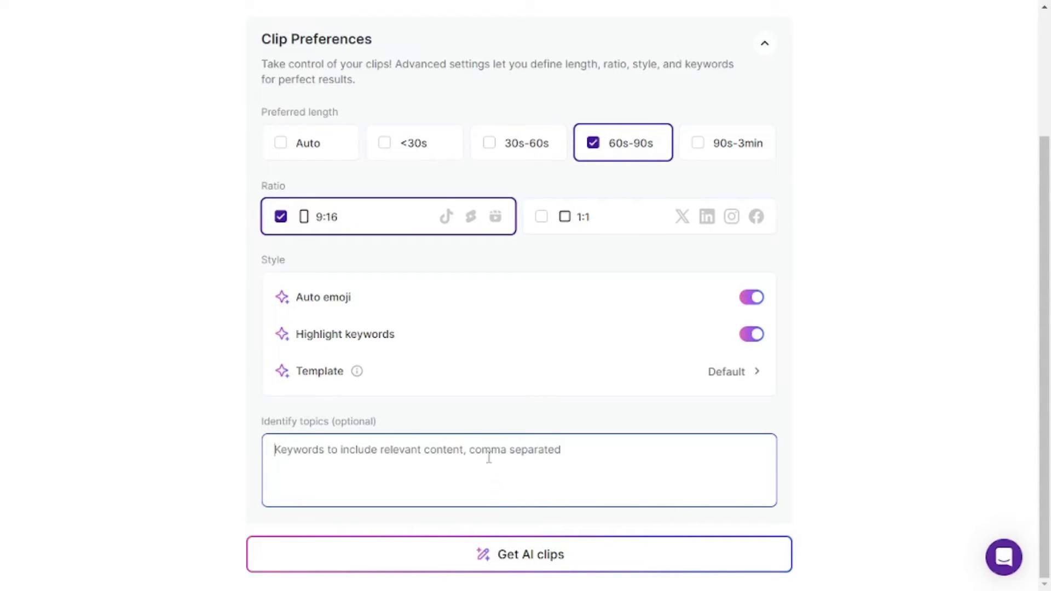
scroll(876, 339, "up", 2)
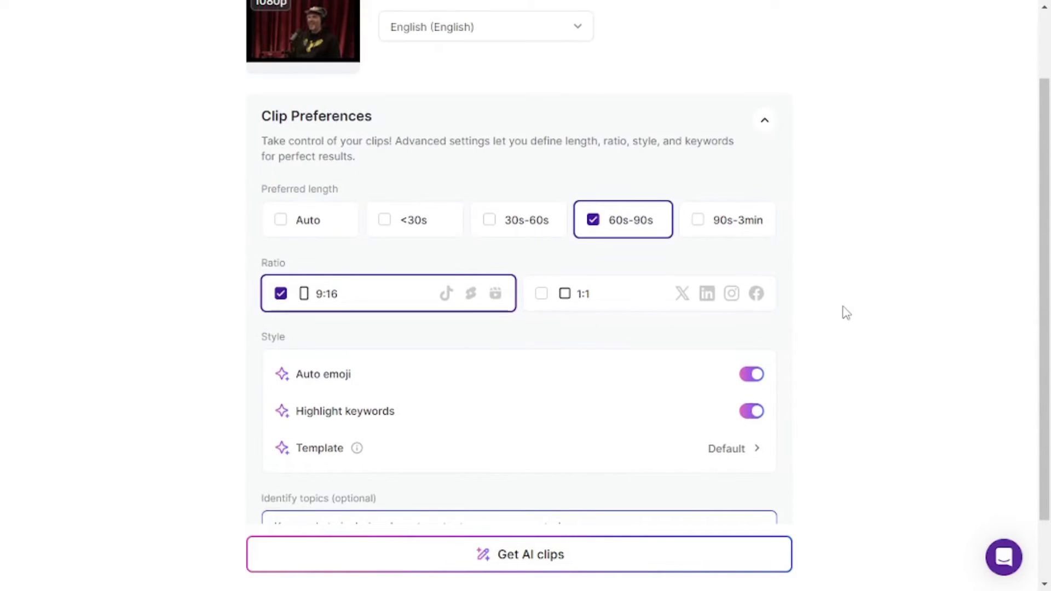
left_click(766, 122)
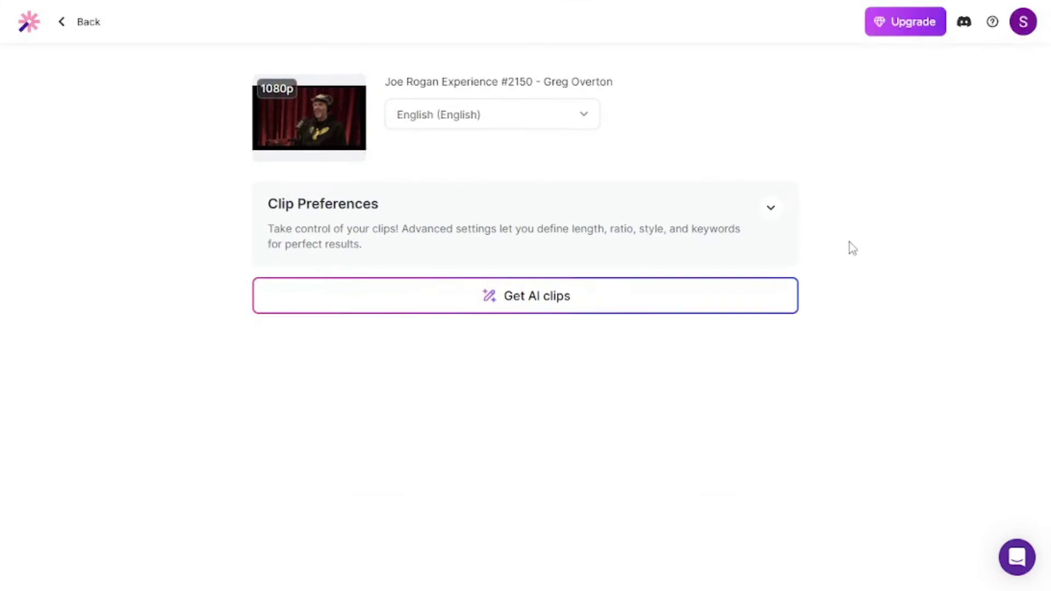
left_click(533, 309)
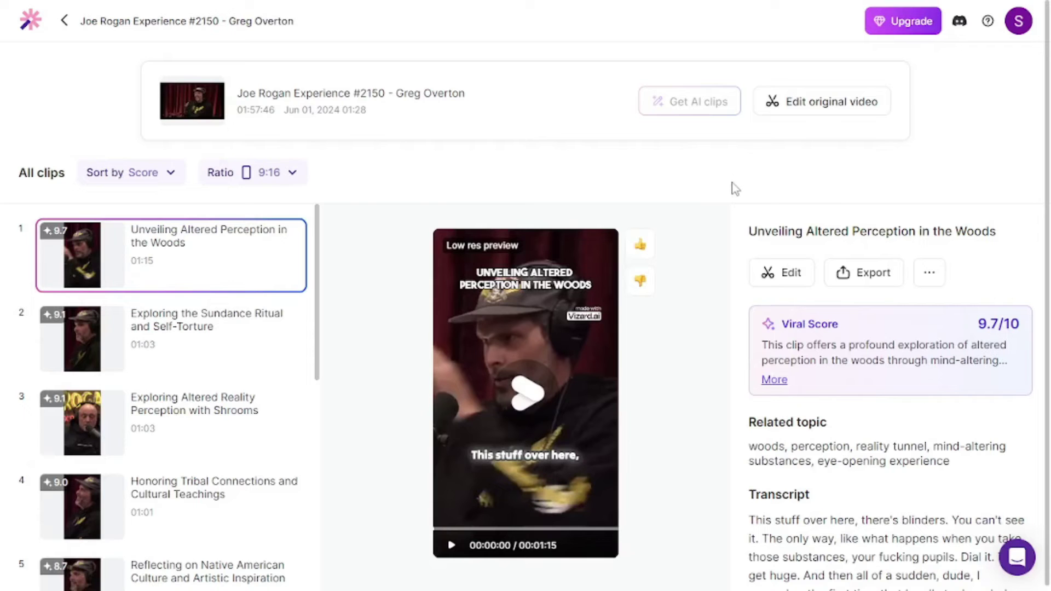
- Review the clip list, then play 'Unveiling Altered Perception in the Woods' and pause at 0:28
scroll(260, 366, "down", 4)
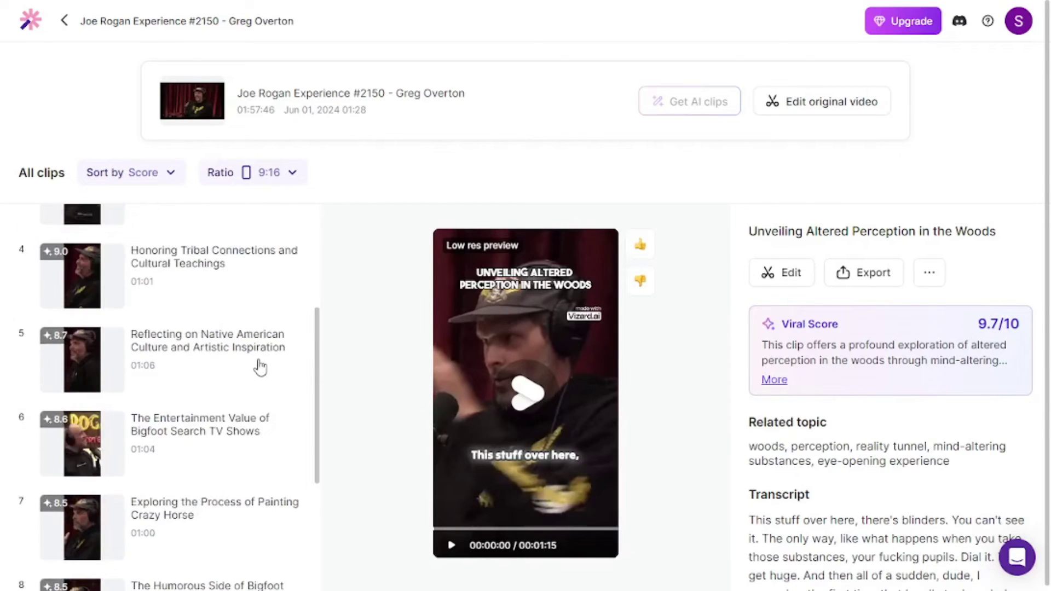
scroll(260, 367, "down", 5)
scroll(260, 367, "up", 9)
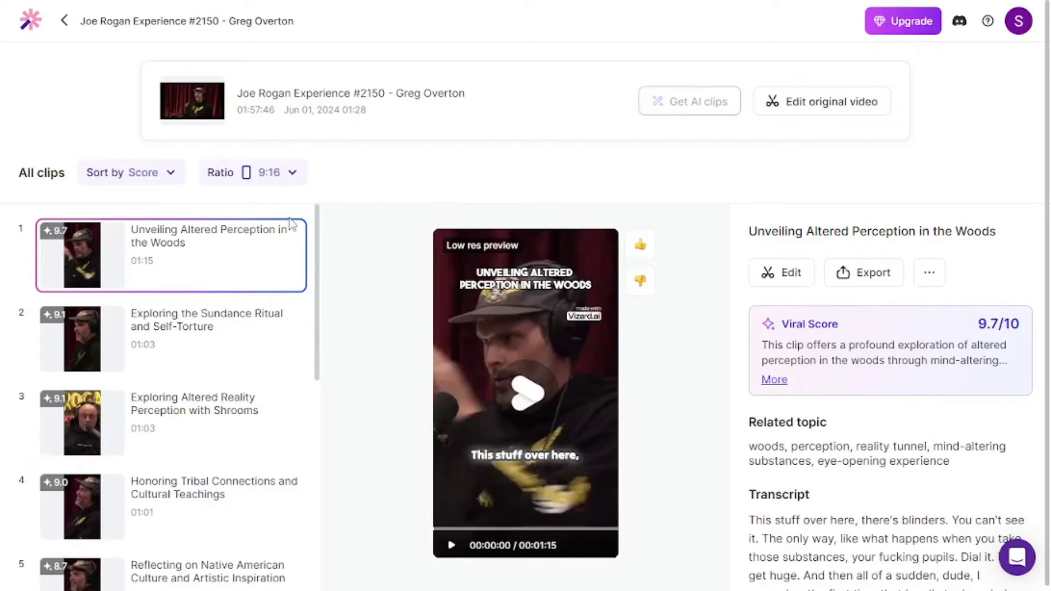
scroll(278, 241, "down", 2)
scroll(271, 249, "down", 2)
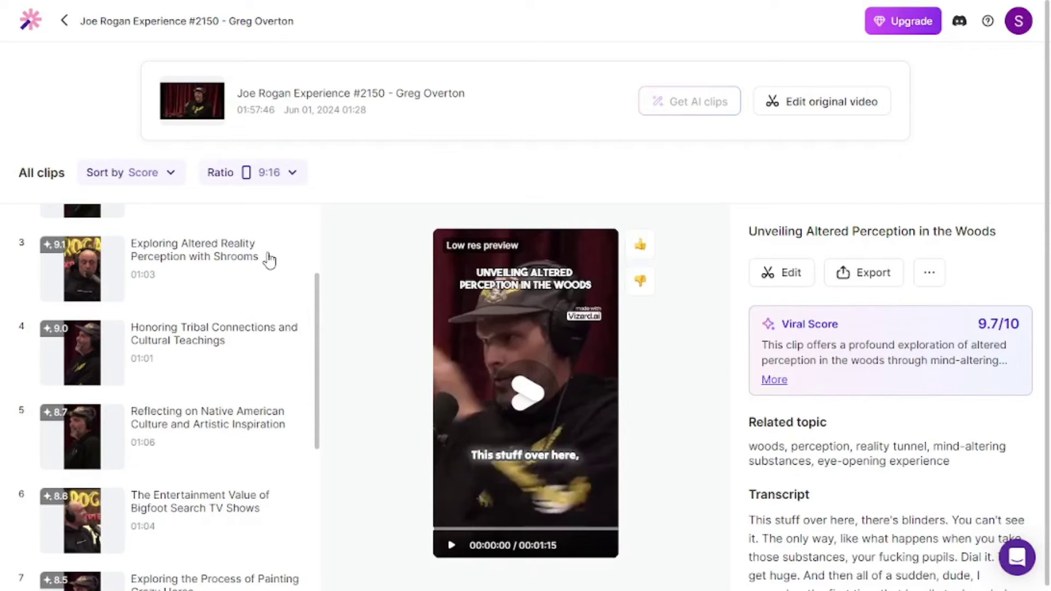
scroll(270, 260, "up", 4)
scroll(756, 449, "down", 4)
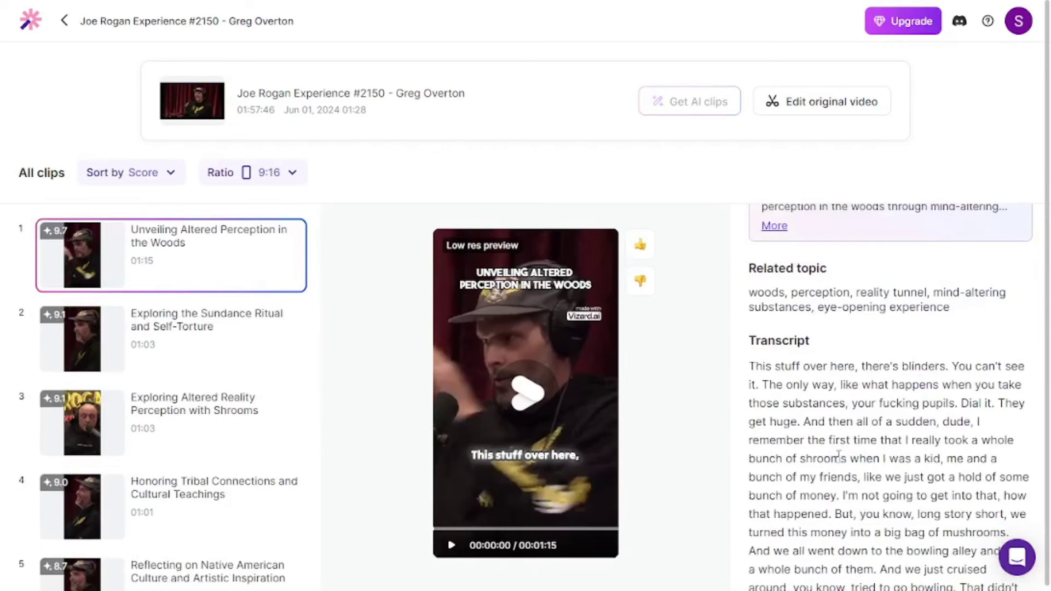
scroll(838, 456, "up", 3)
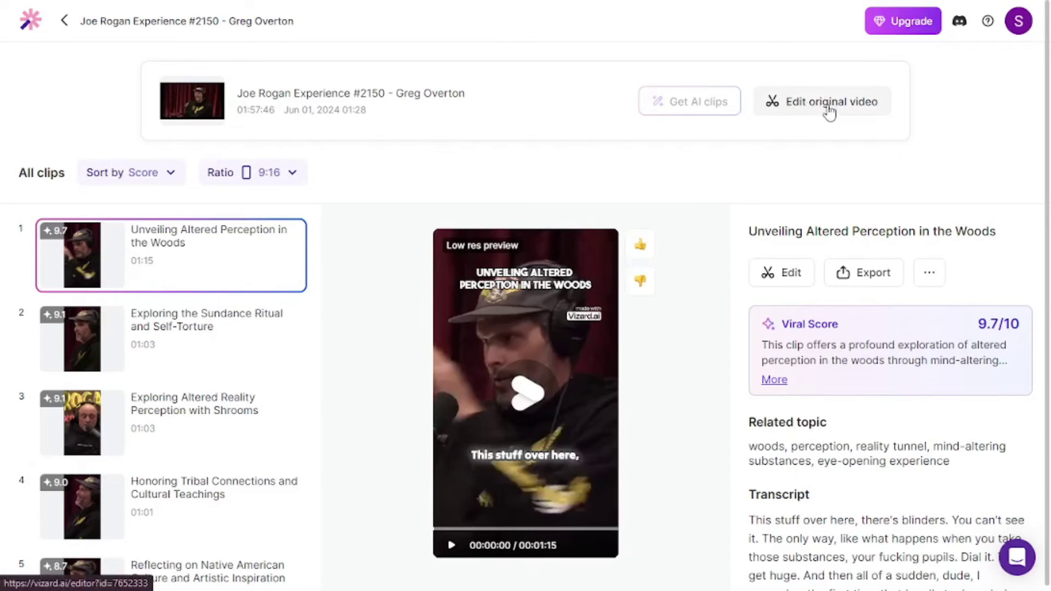
scroll(693, 297, "down", 1)
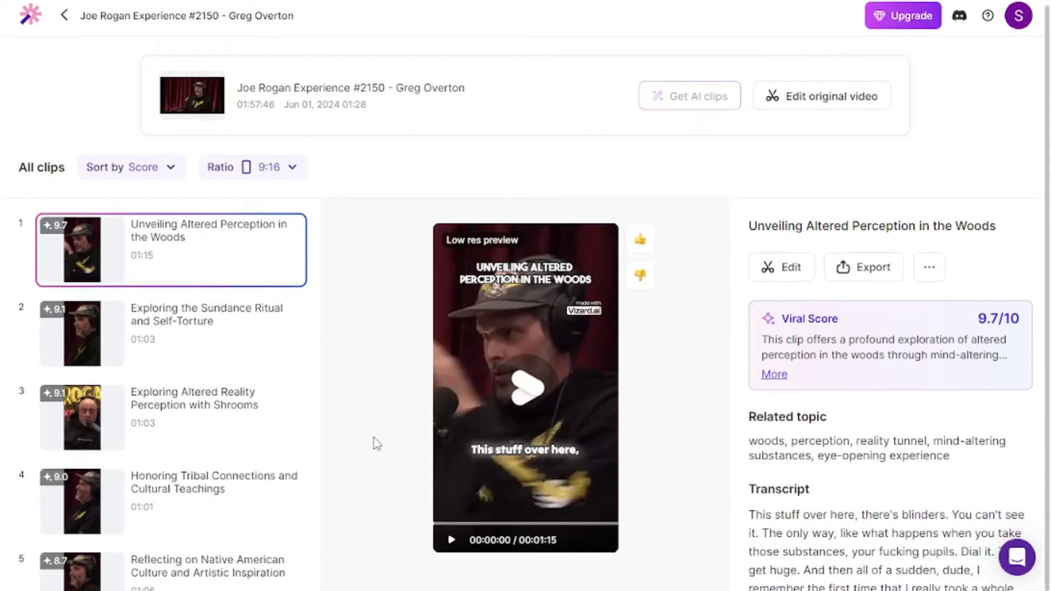
scroll(255, 369, "up", 1)
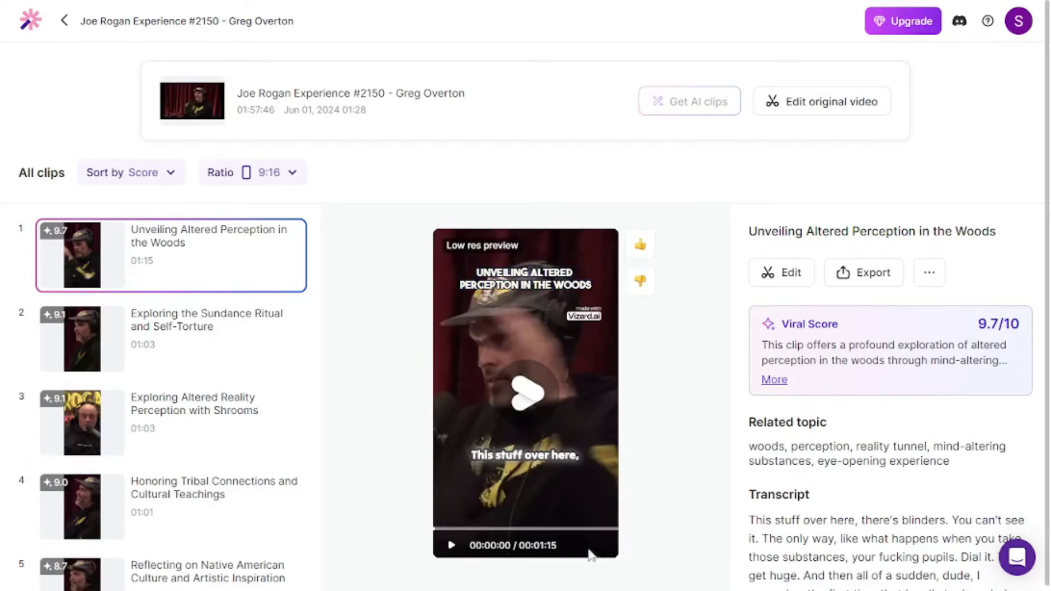
left_click(565, 405)
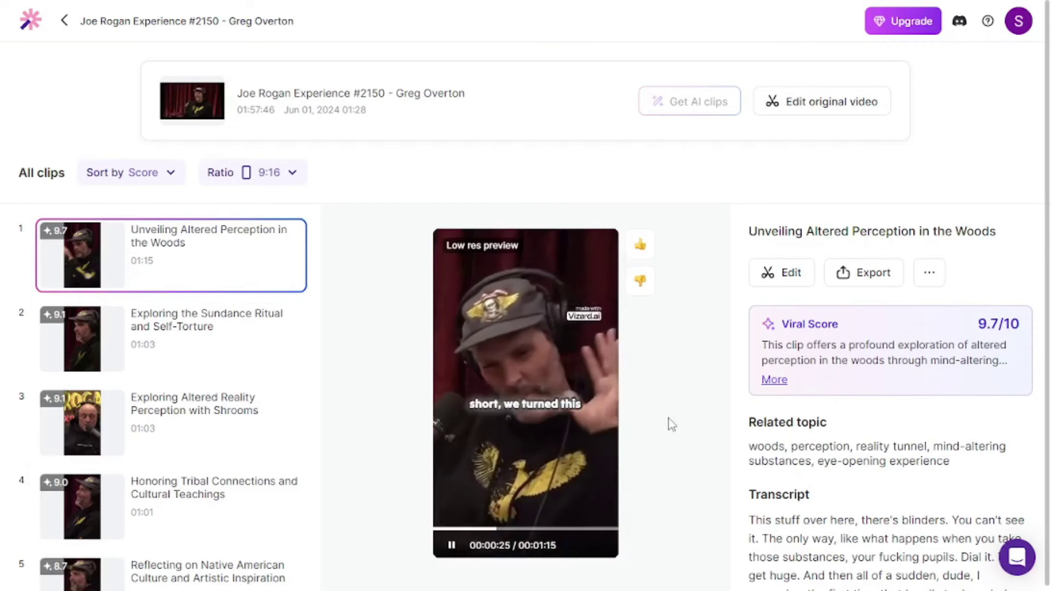
left_click(558, 422)
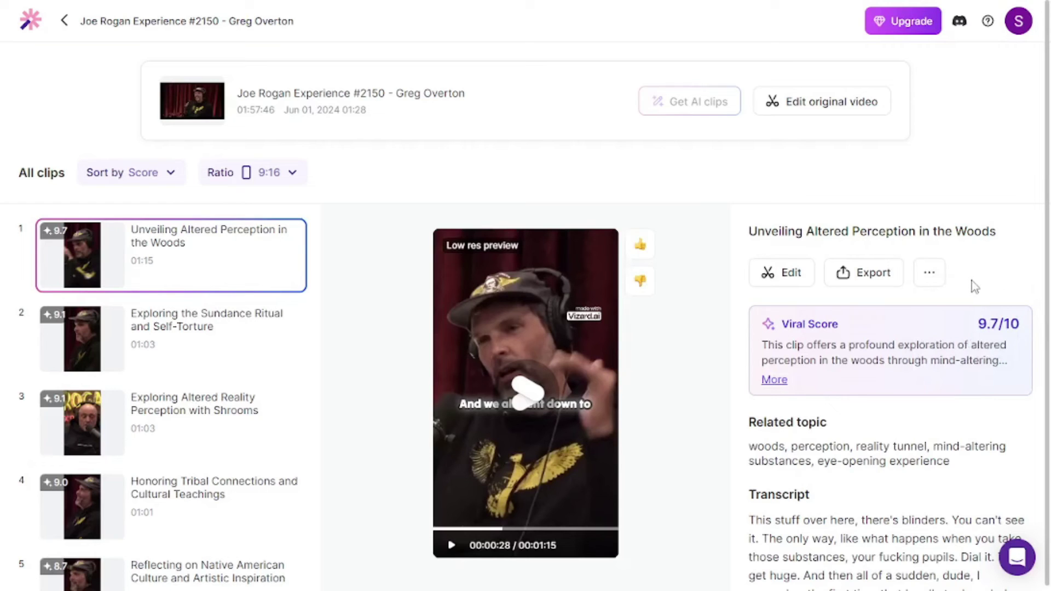
- Export 'Unveiling Altered Perception in the Woods' with the resolution kept at 720p
left_click(872, 284)
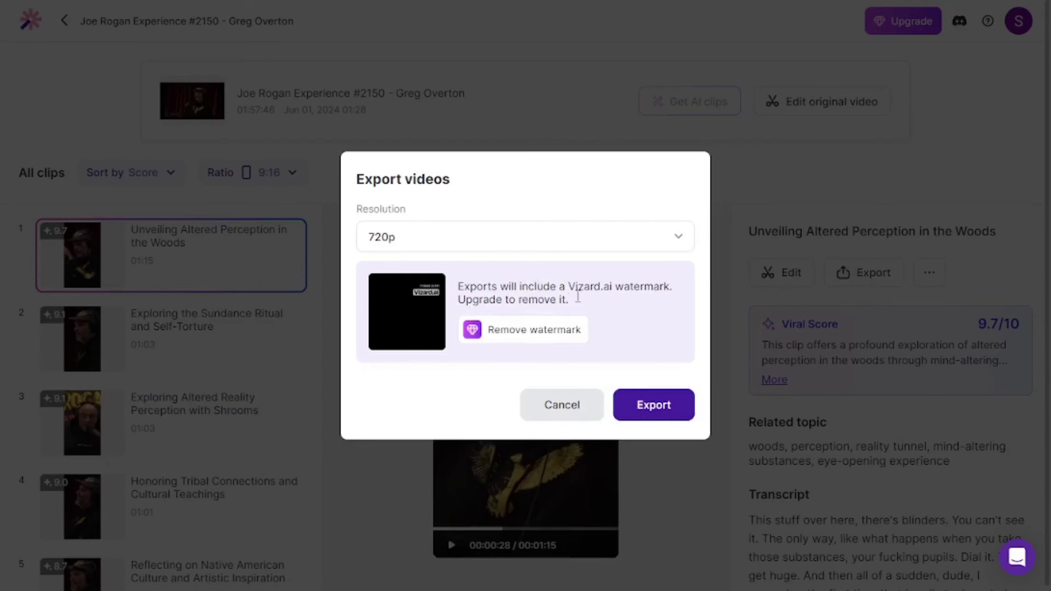
left_click(674, 240)
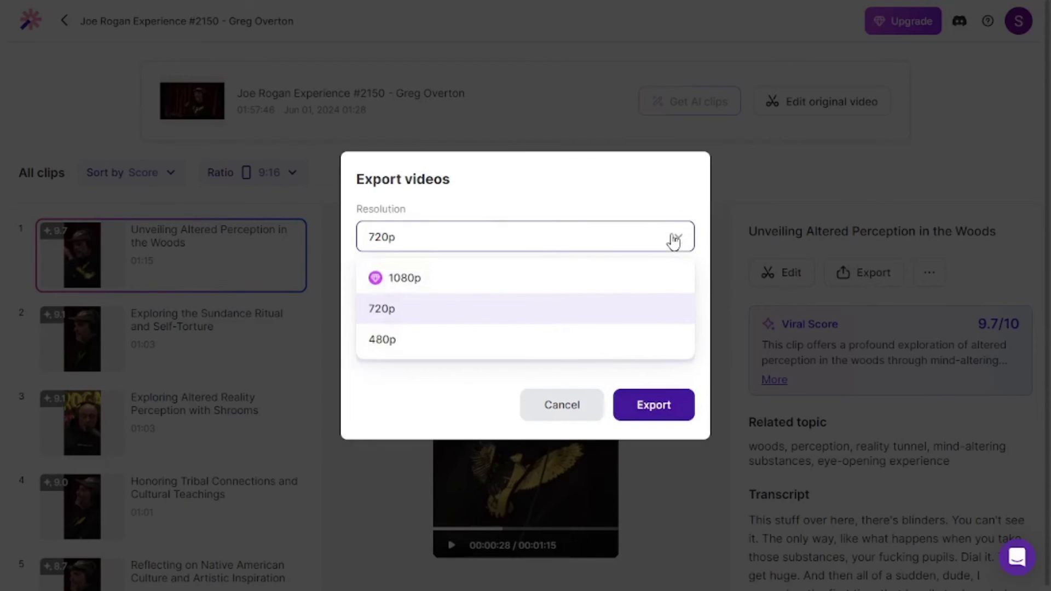
left_click(673, 241)
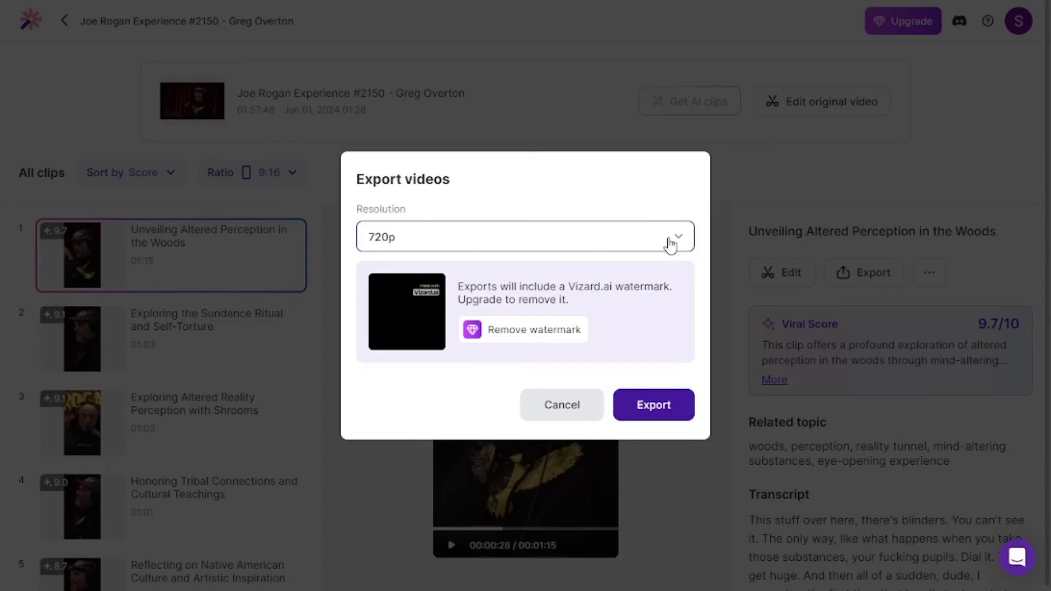
left_click(670, 245)
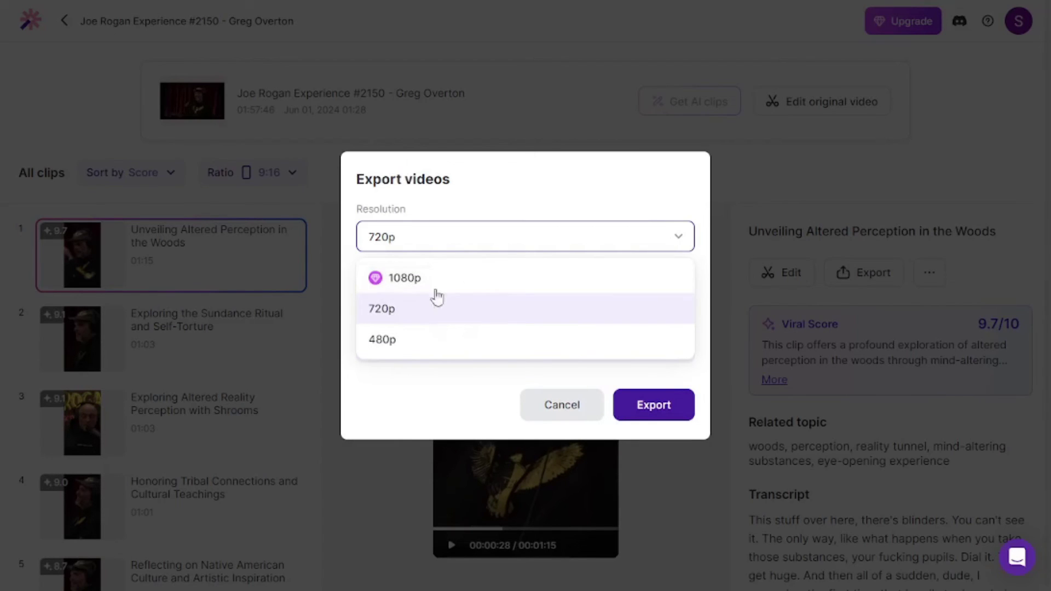
left_click(615, 240)
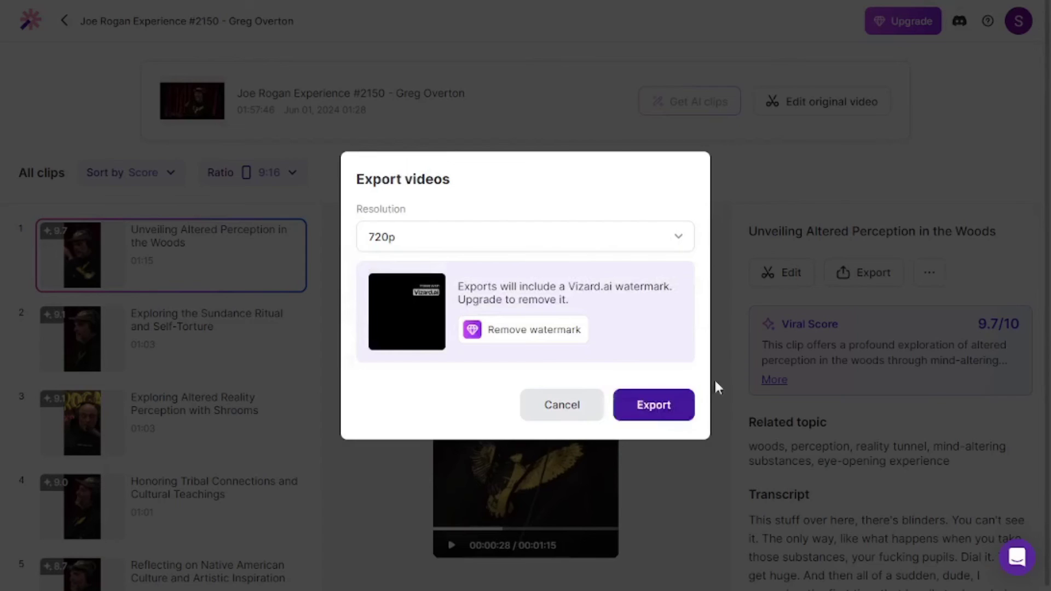
left_click(660, 408)
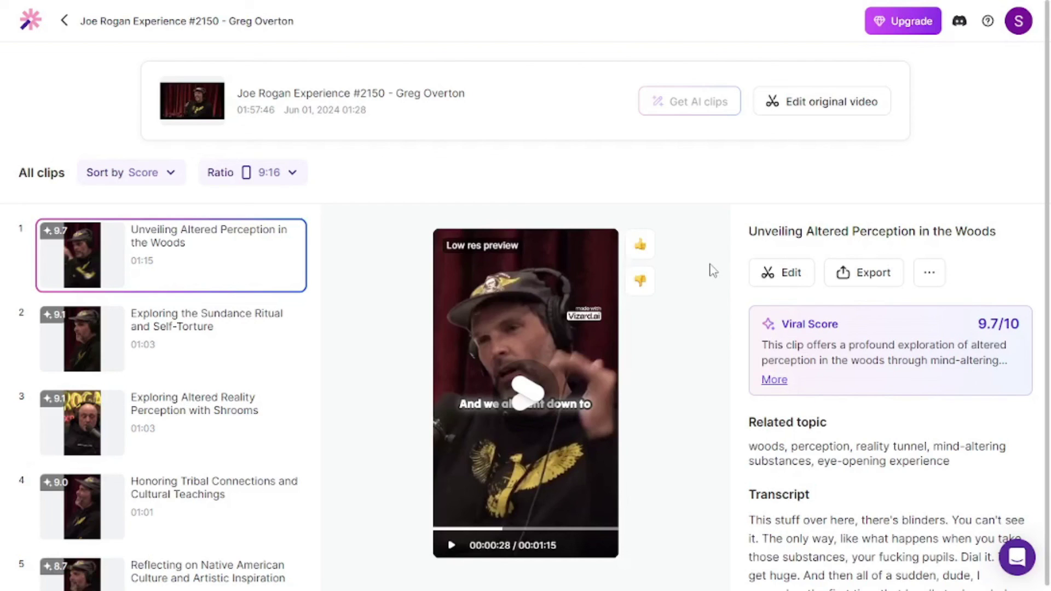
scroll(710, 271, "down", 1)
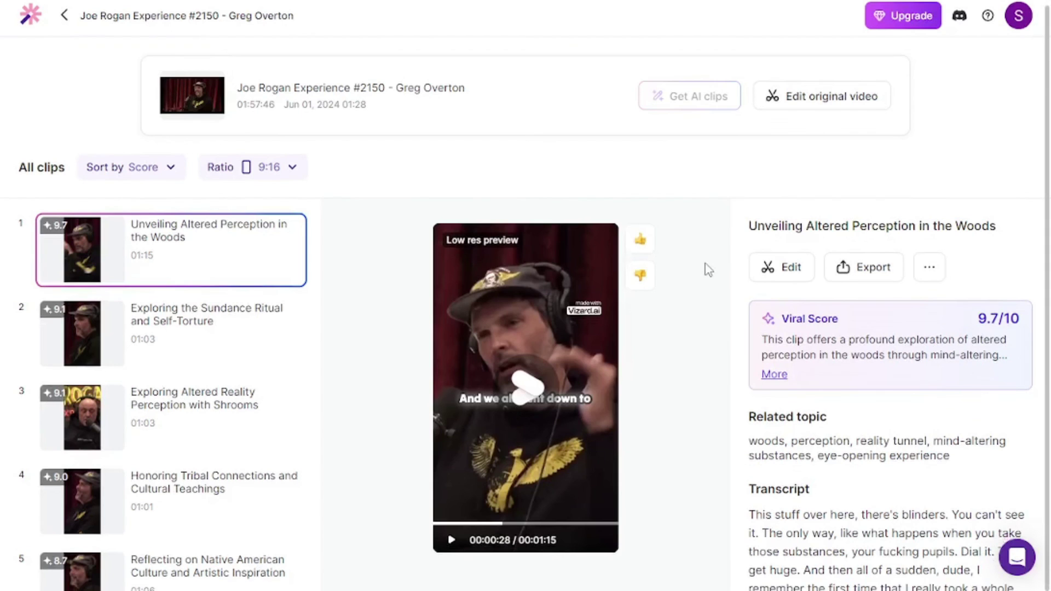
scroll(698, 293, "up", 1)
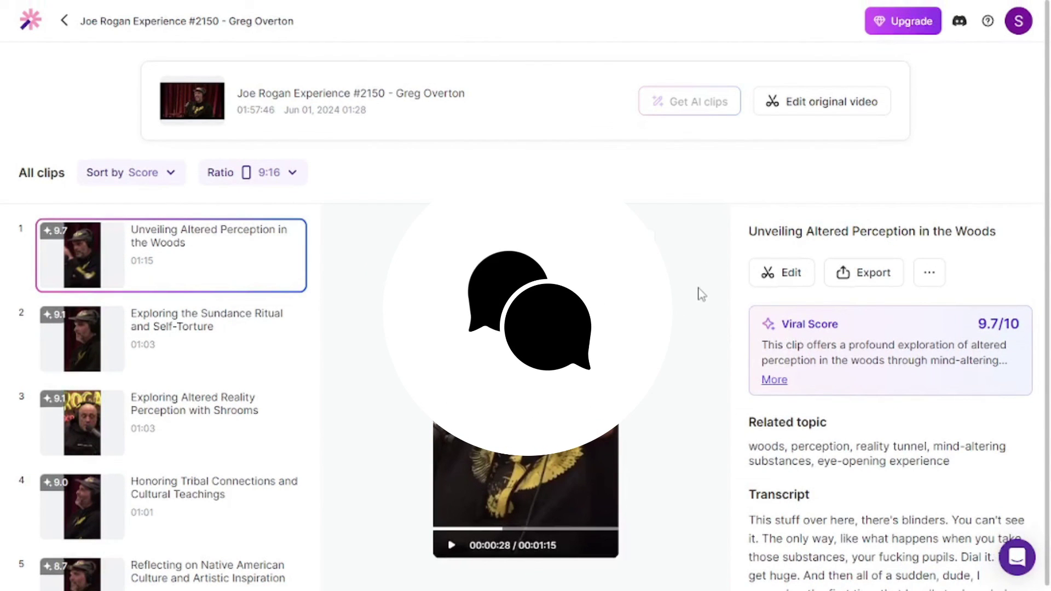
scroll(702, 295, "down", 1)
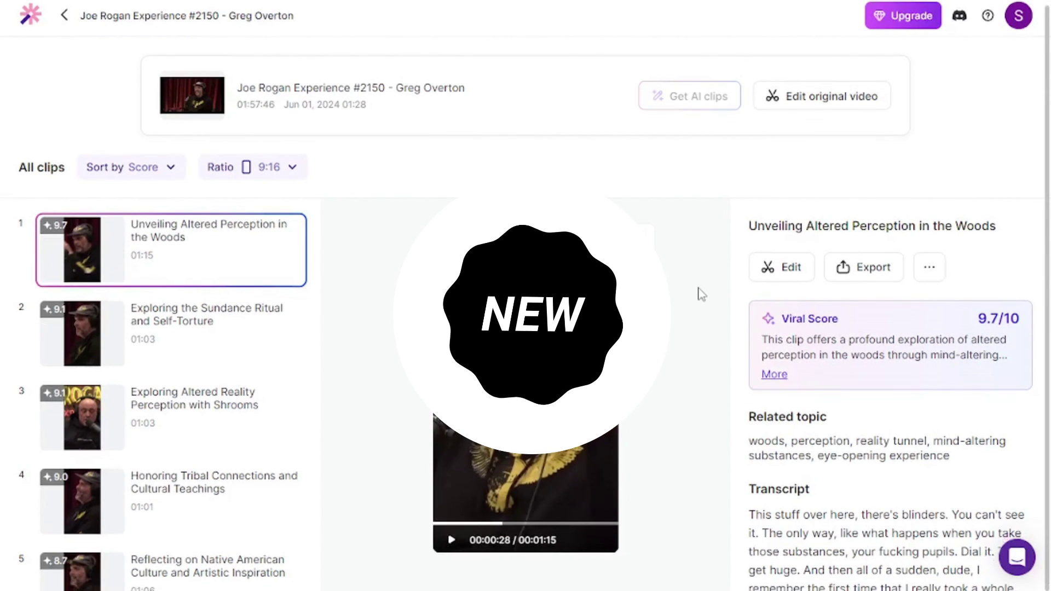
scroll(702, 295, "up", 1)
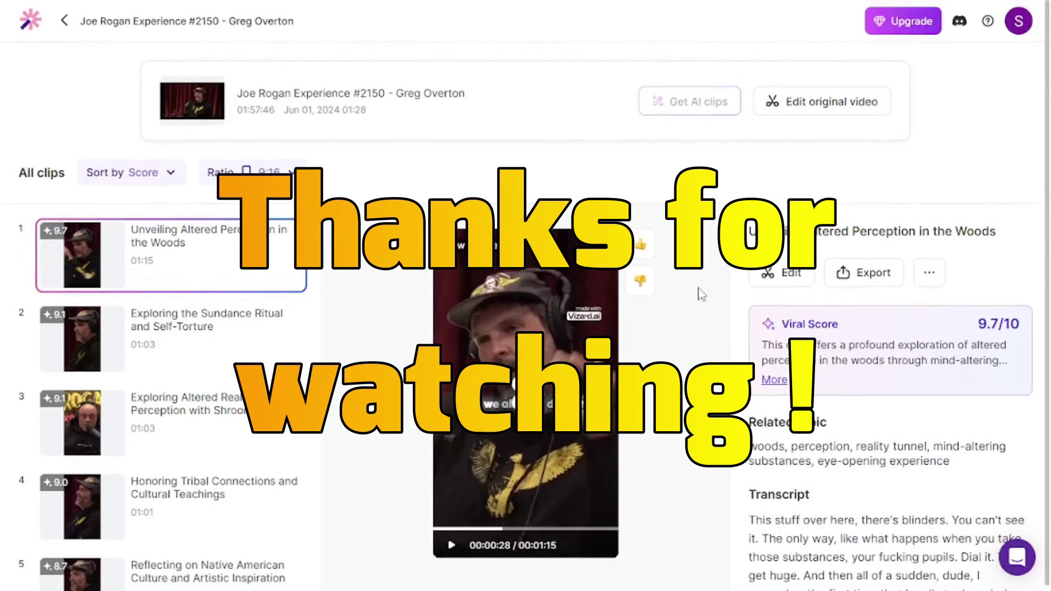